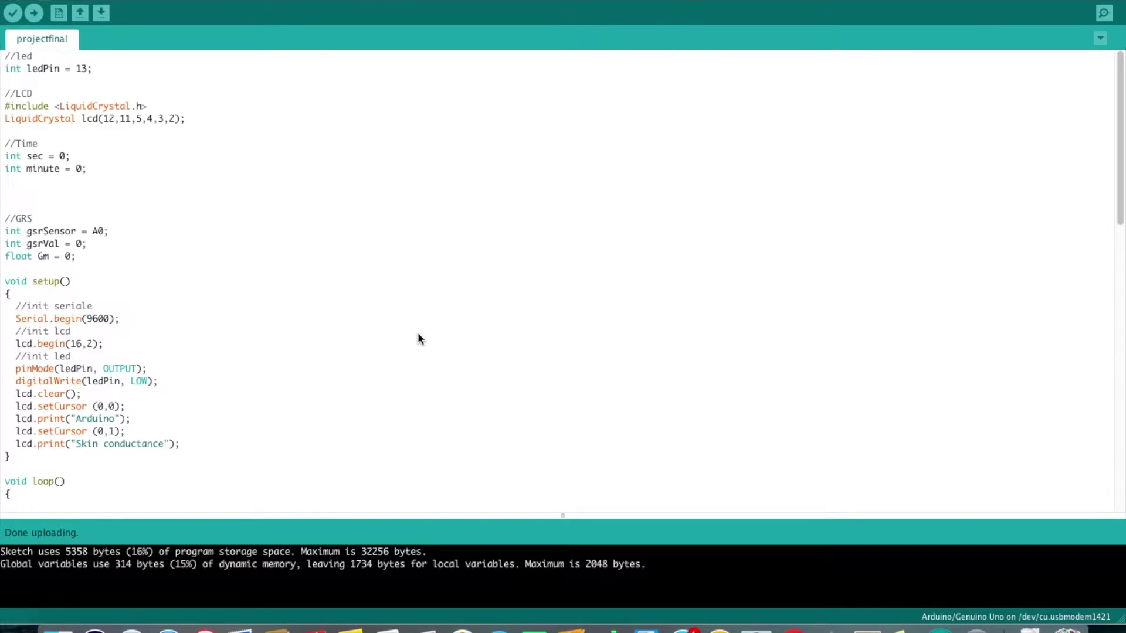
pyautogui.scroll(-5, 326, 307)
pyautogui.scroll(-5, 325, 306)
pyautogui.scroll(-5, 325, 306)
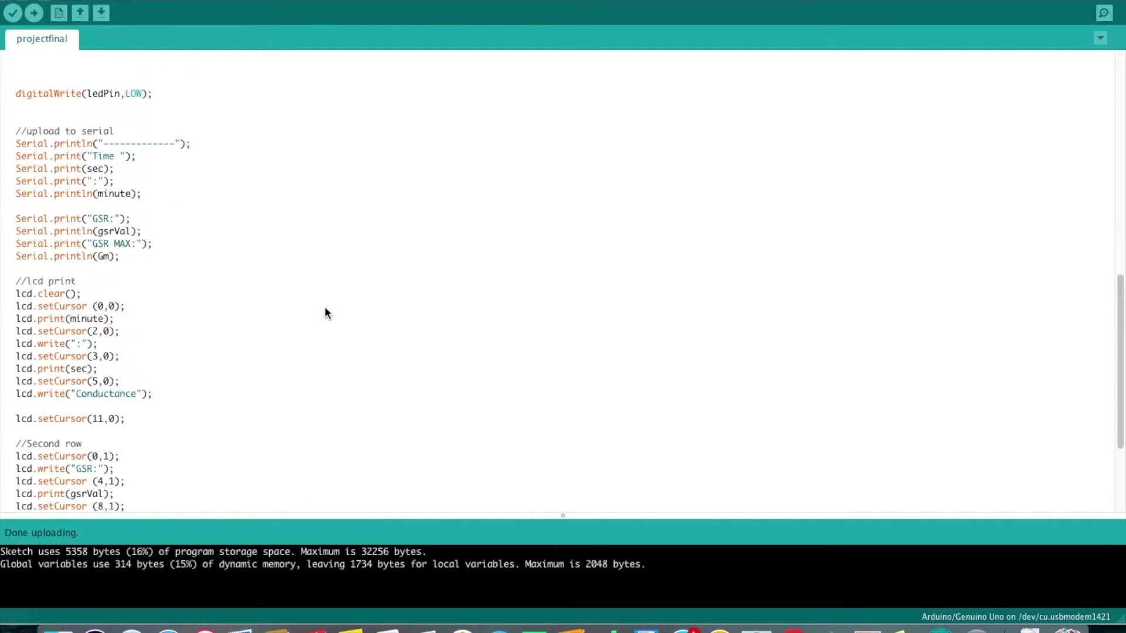
pyautogui.scroll(-5, 324, 307)
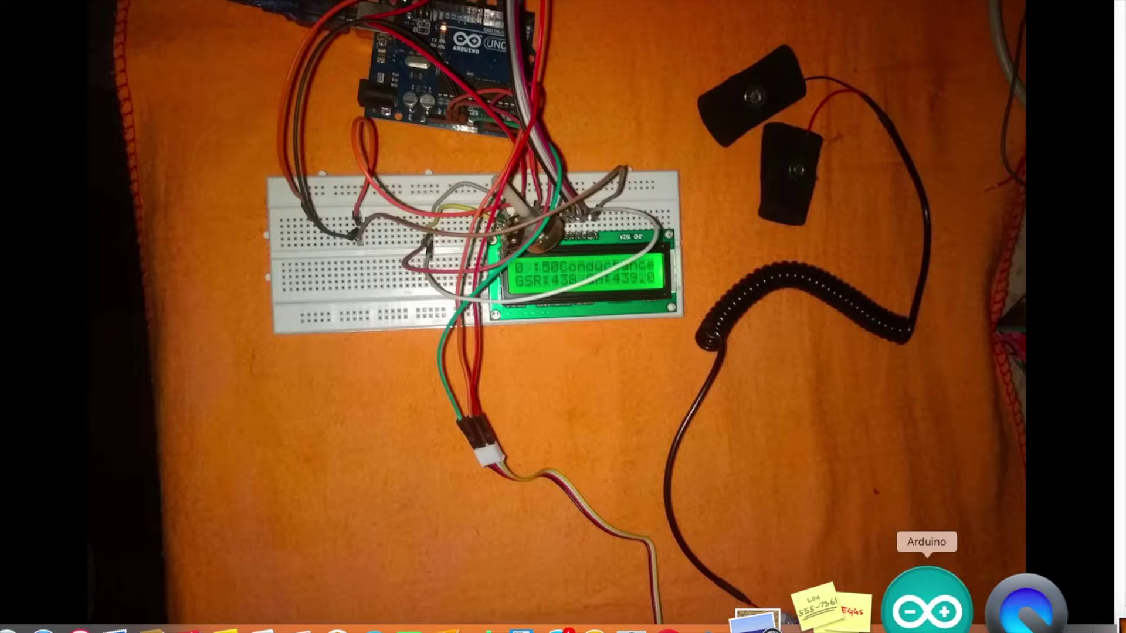
# Verify the projectfinal skin-conductance sketch for errors and begin uploading it to the Uno.
pyautogui.click(926, 621)
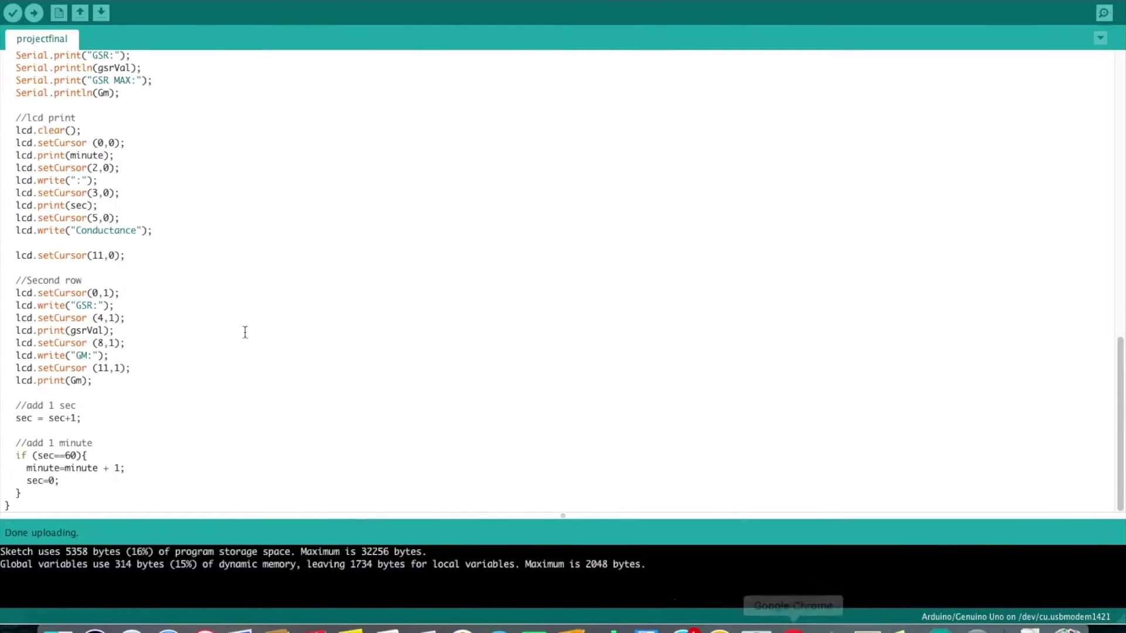
pyautogui.click(14, 13)
pyautogui.click(33, 14)
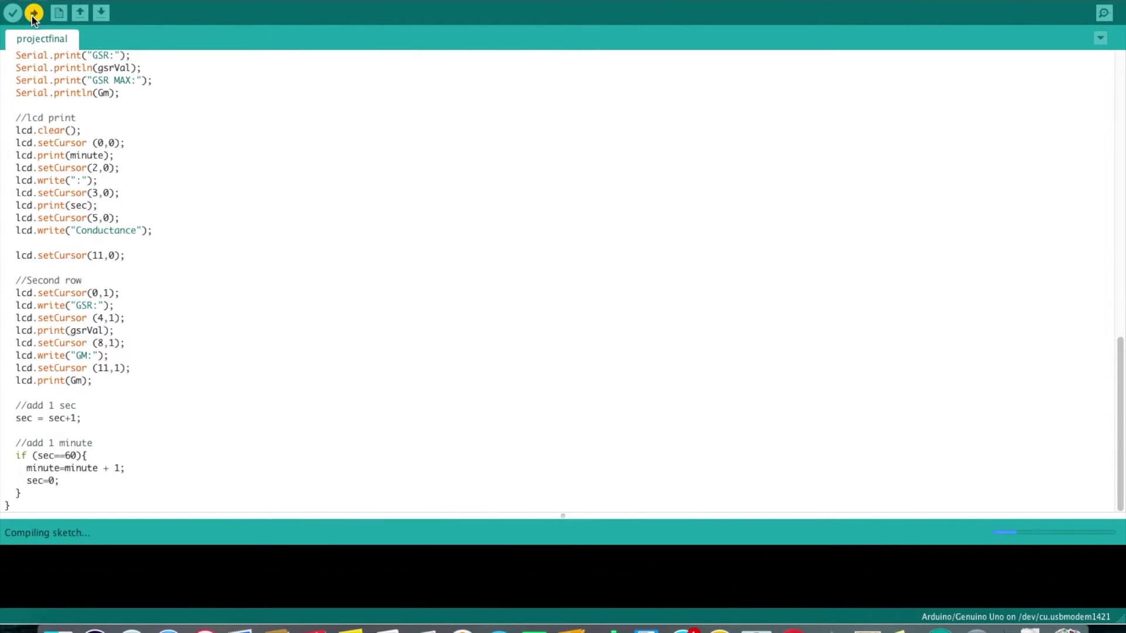